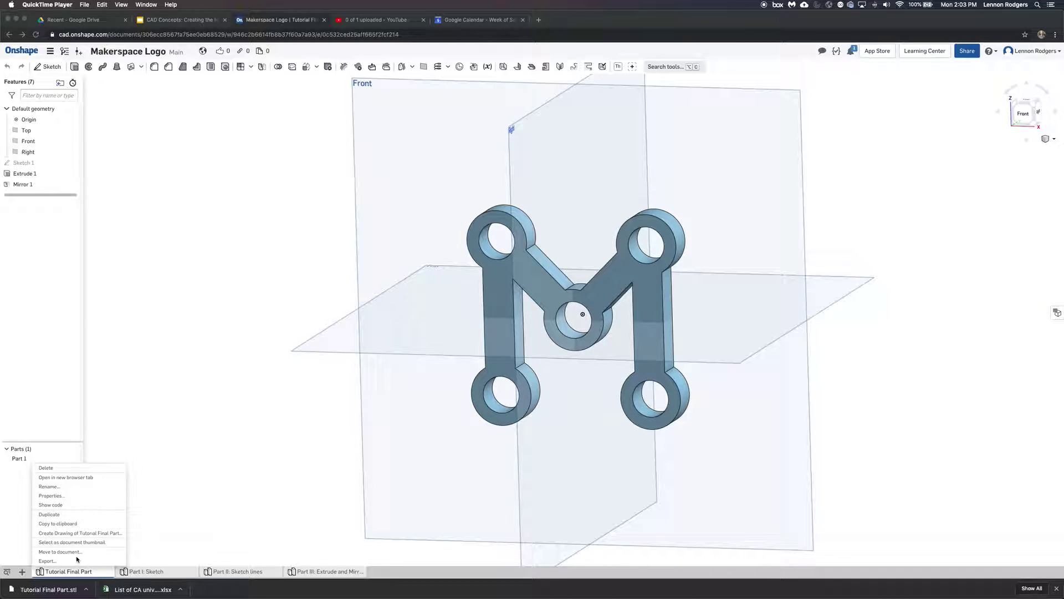
Step: Open the Export dialog for Tutorial Final Part with STL, Binary, Millimeter, Fine settings
click(50, 561)
click(50, 562)
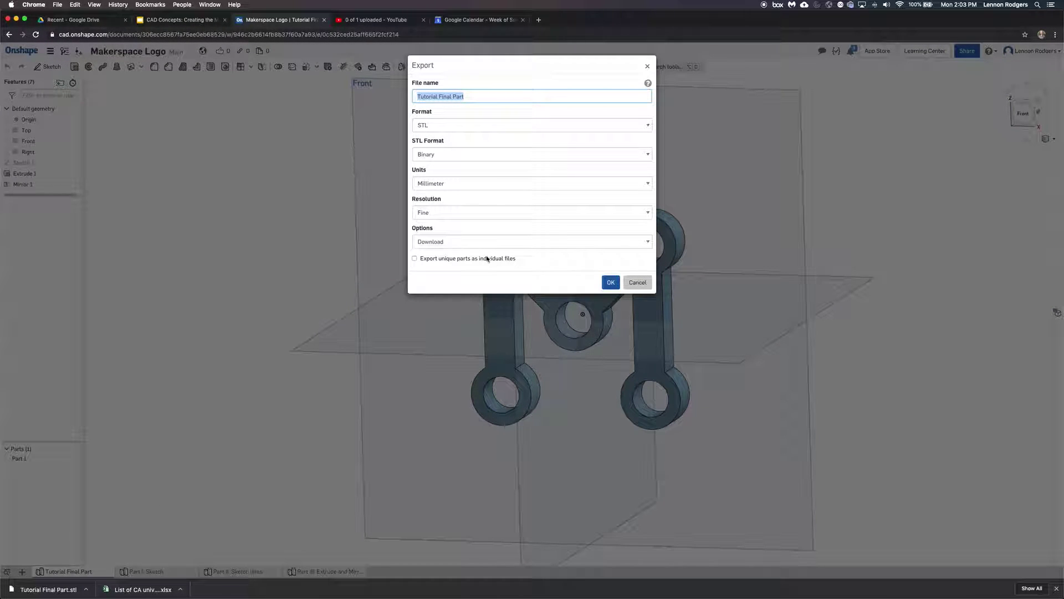
Step: Confirm the STL export and save Tutorial Final Part.stl to the Downloads folder
click(610, 282)
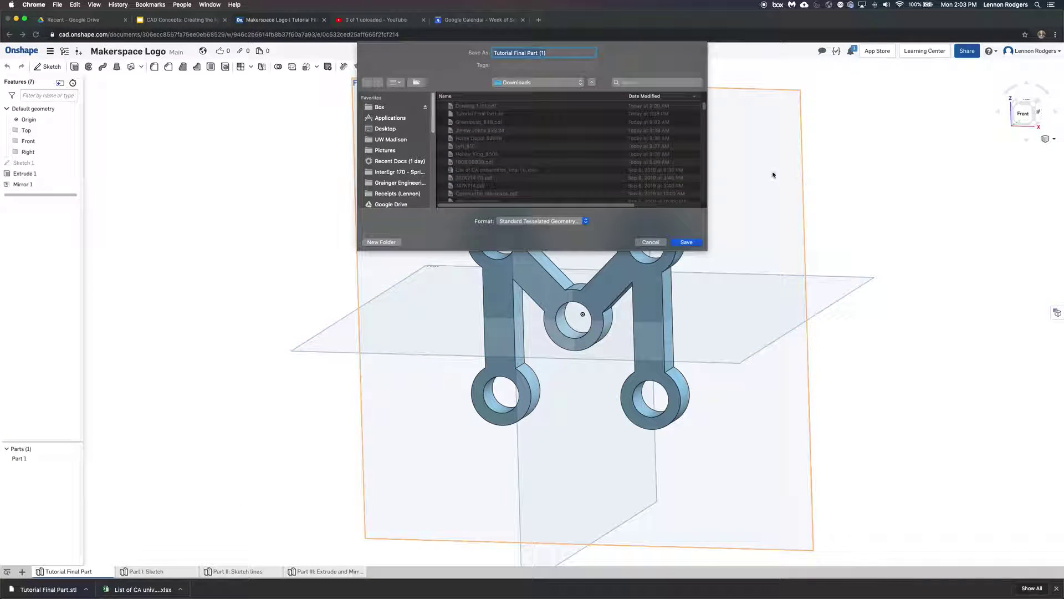
click(685, 243)
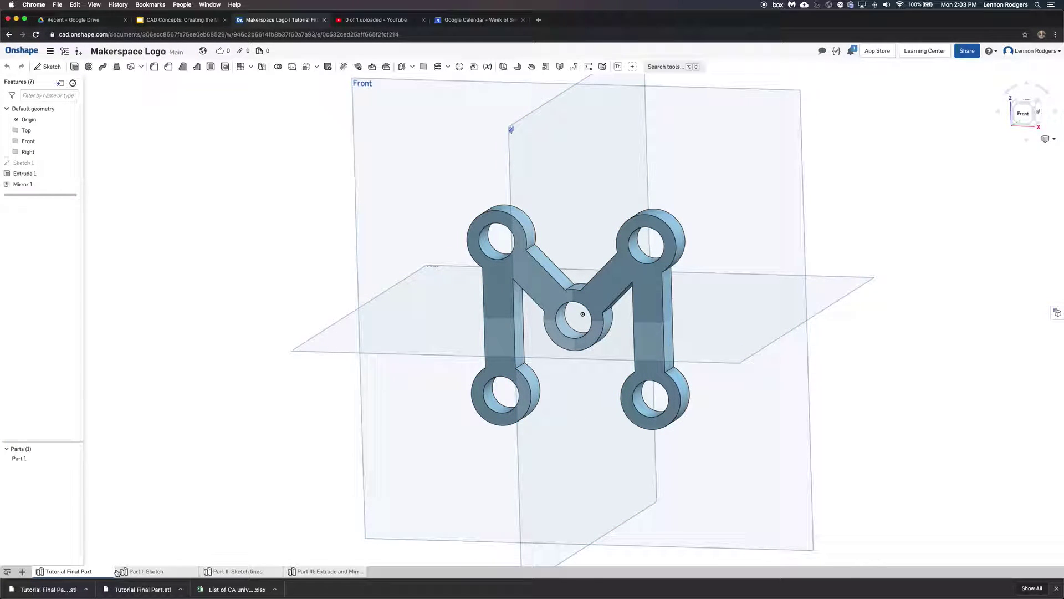
mouse_move(99, 574)
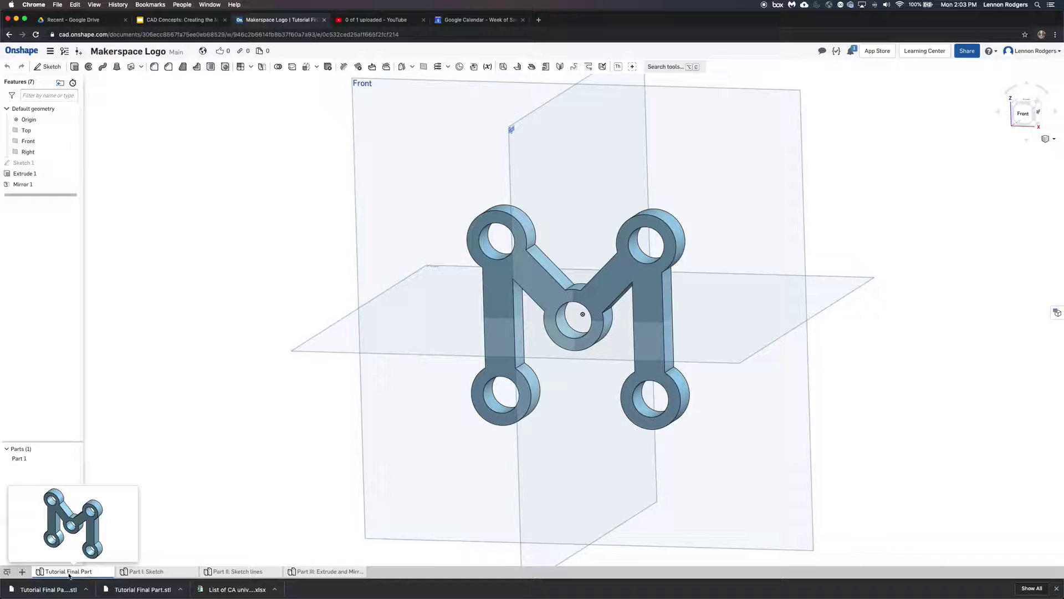
Step: Create Drawing 1 from the ANSI_A_MM.dwt template with no views
click(22, 571)
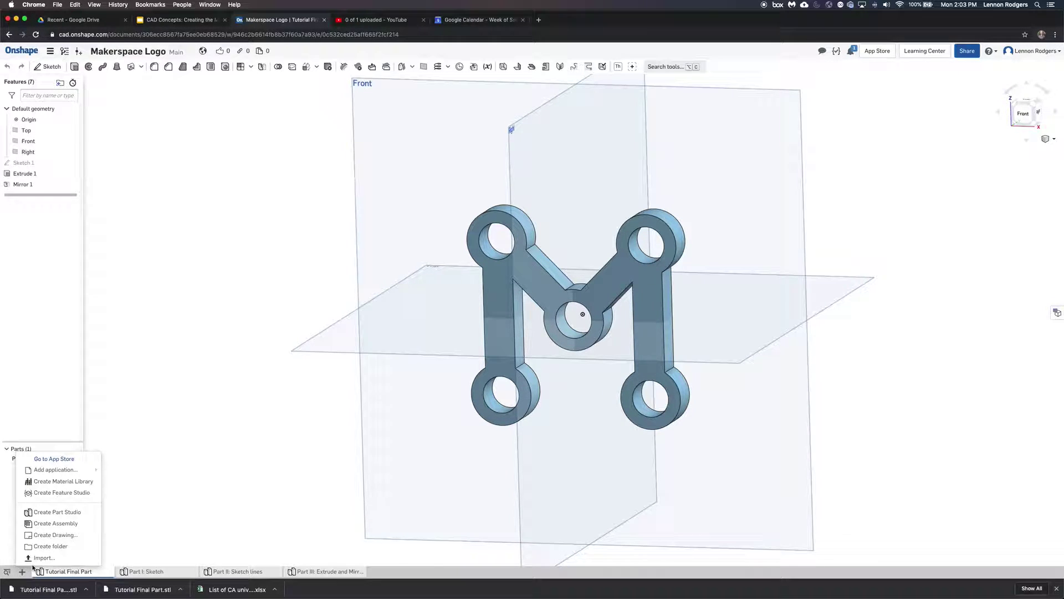
click(43, 535)
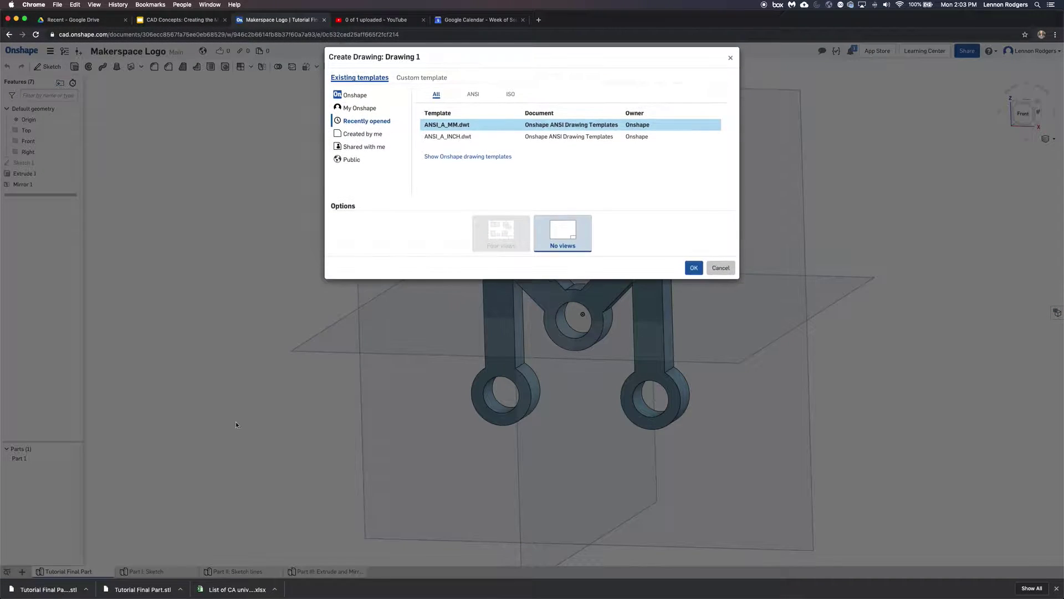
click(694, 267)
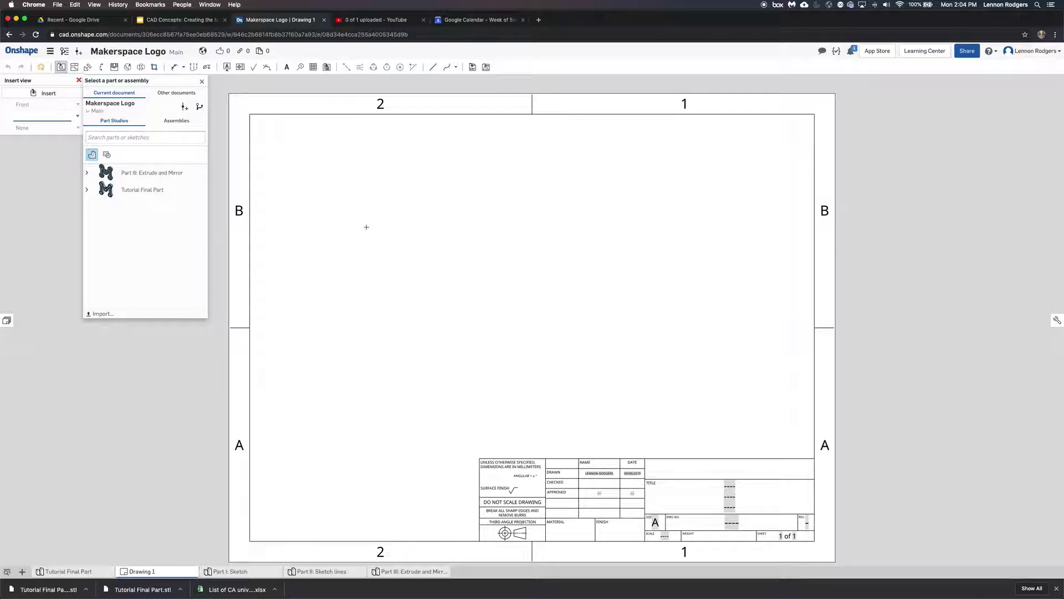
Step: Skip view insertion, then delete the border, title block and zone labels 1 and 2
key(Escape)
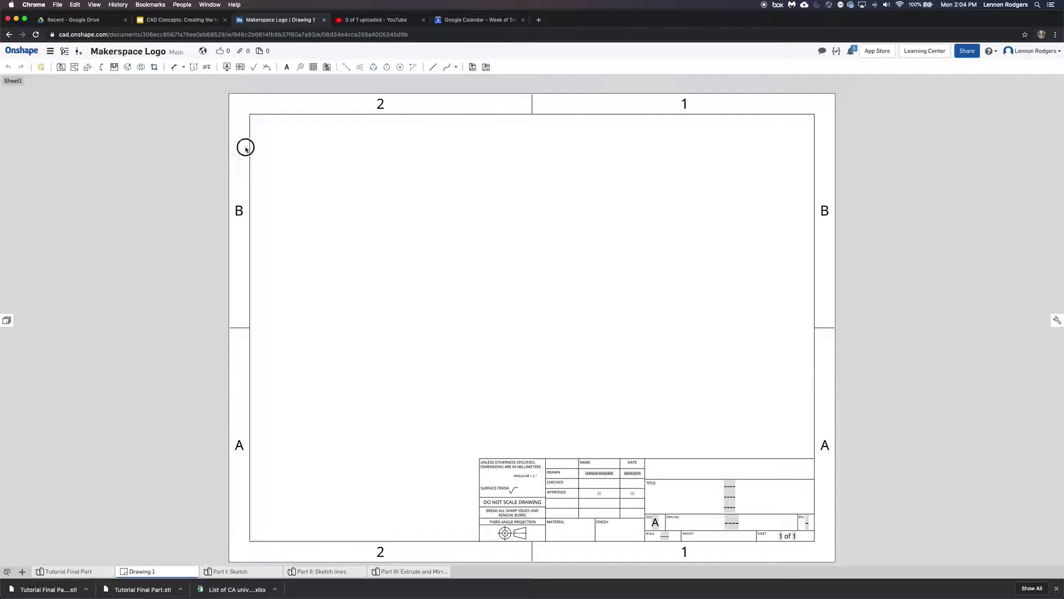
drag(213, 83, 869, 563)
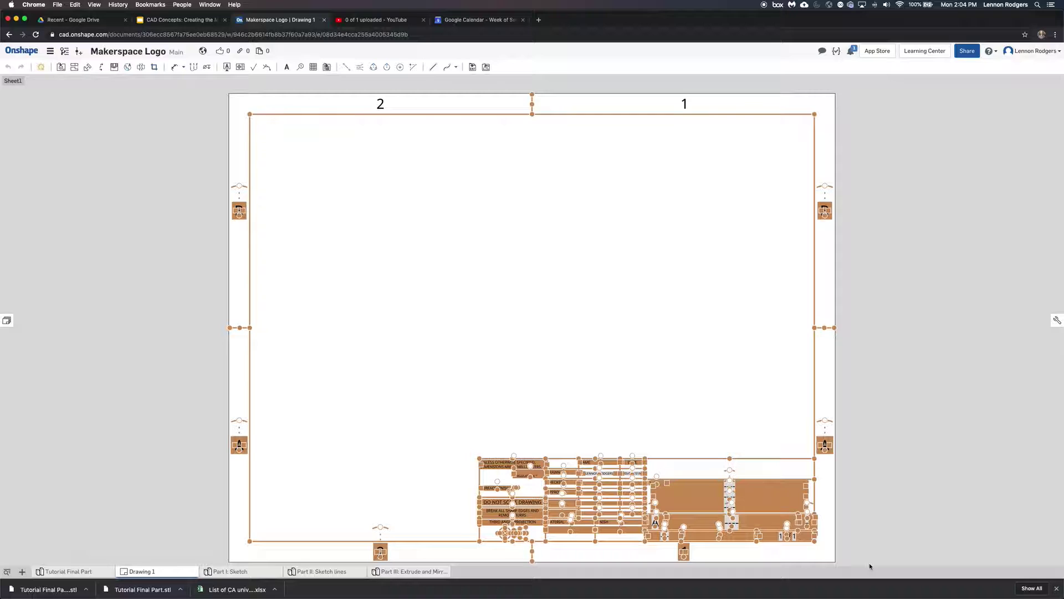
key(Delete)
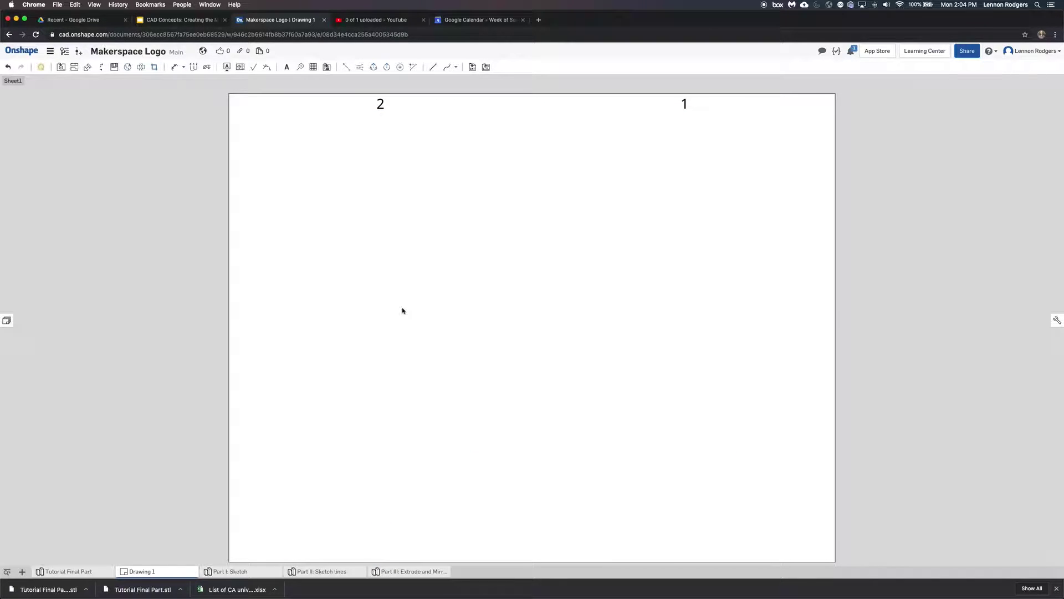
drag(874, 157, 311, 84)
key(Delete)
mouse_move(150, 576)
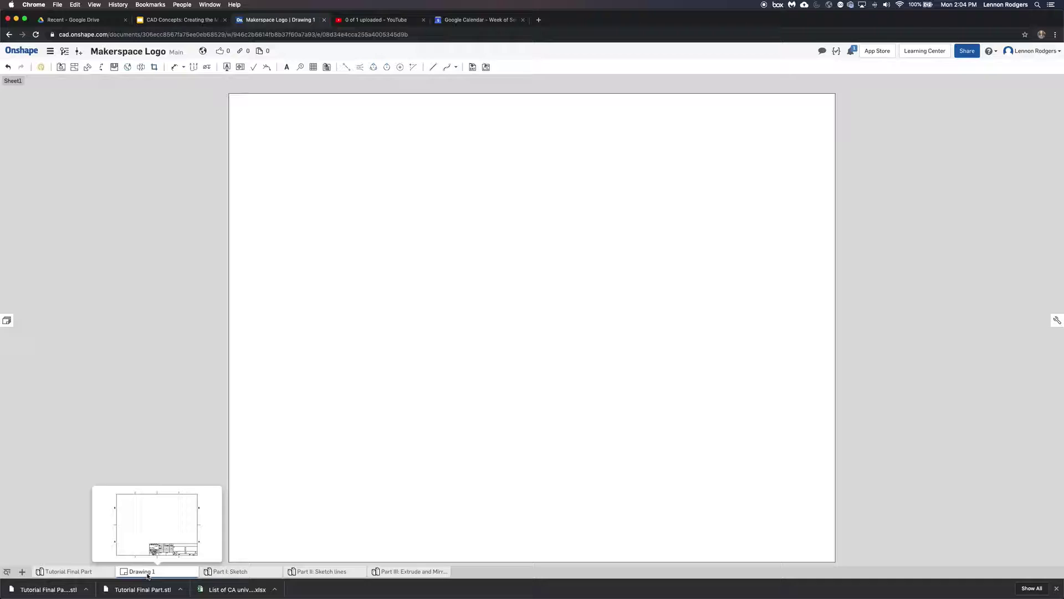
Step: Duplicate the blank Drawing 1 and switch to Drawing 1 Copy 1
right_click(150, 577)
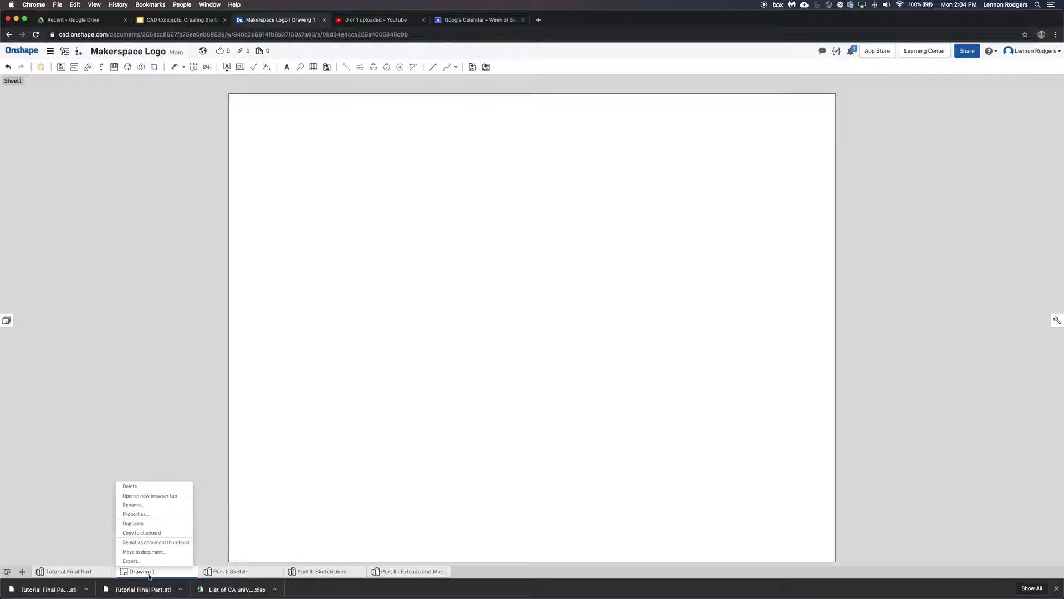
click(149, 524)
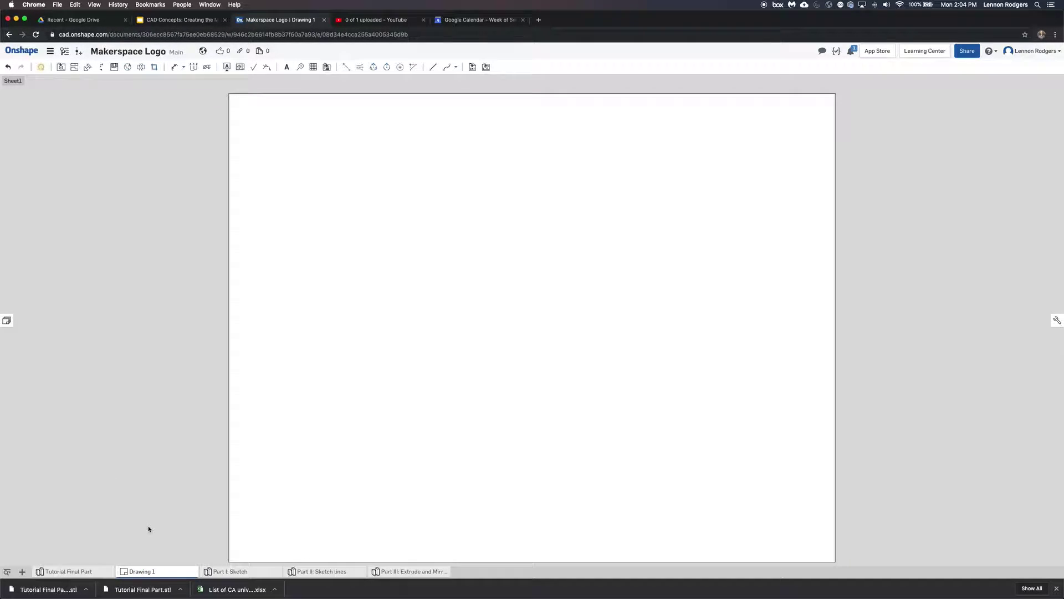
click(244, 573)
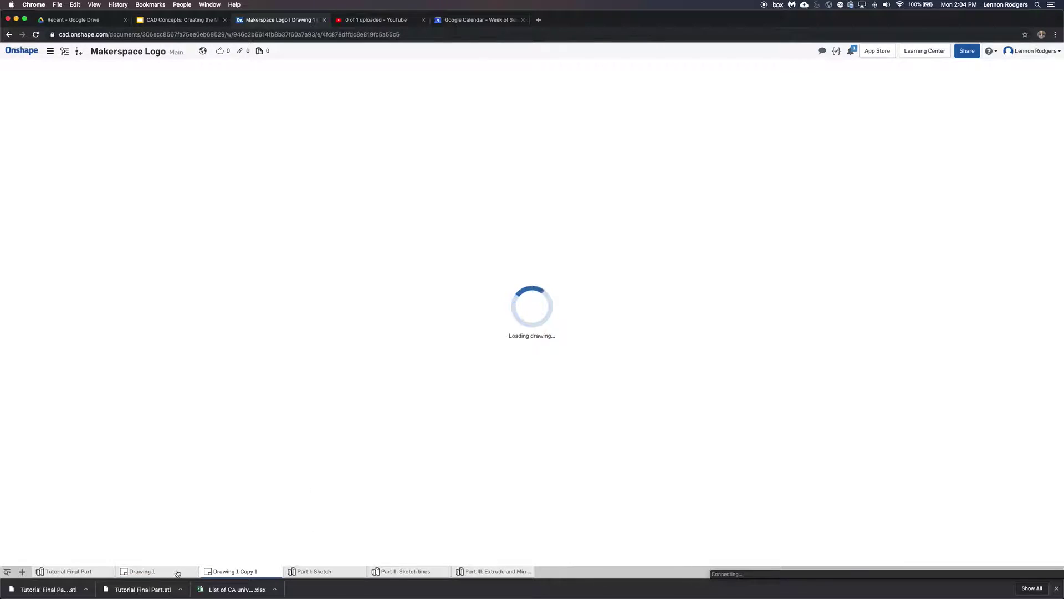
mouse_move(177, 573)
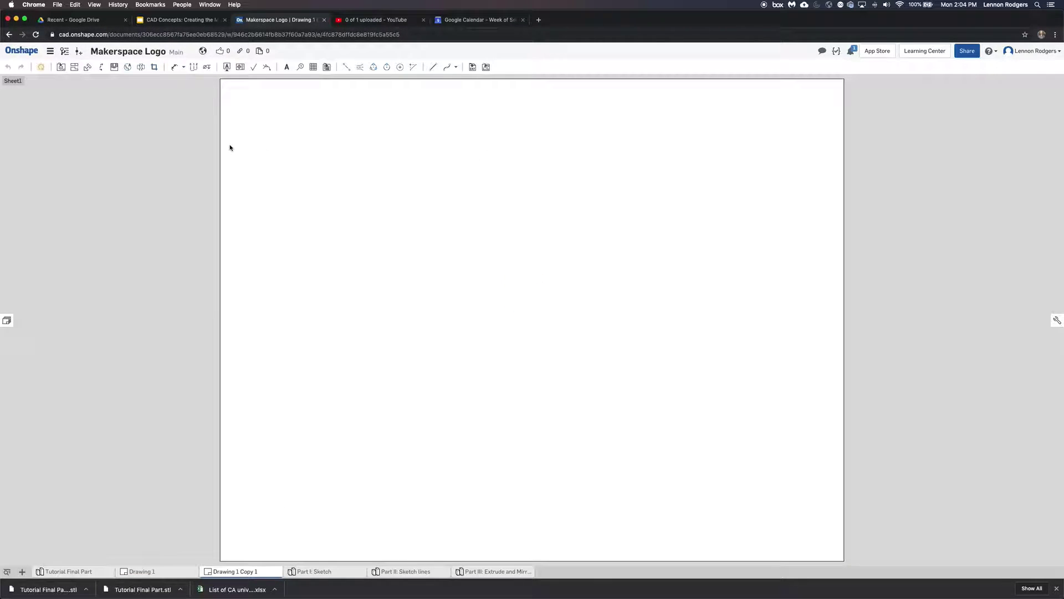
Step: Place a 1:1 front view of Tutorial Final Part on the sheet, cancelling the projected view
click(59, 68)
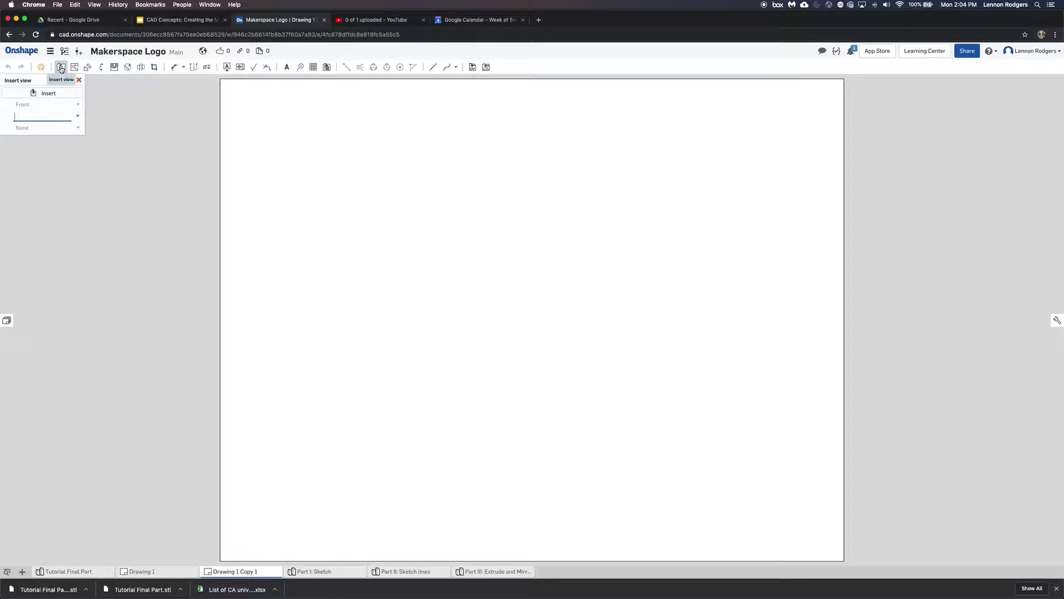
click(48, 93)
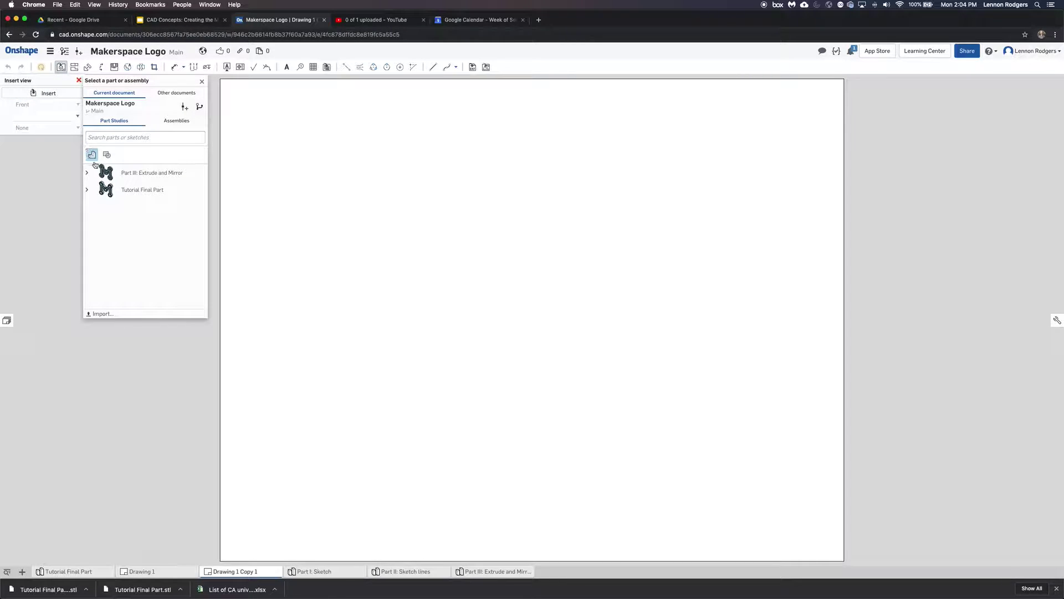
click(131, 191)
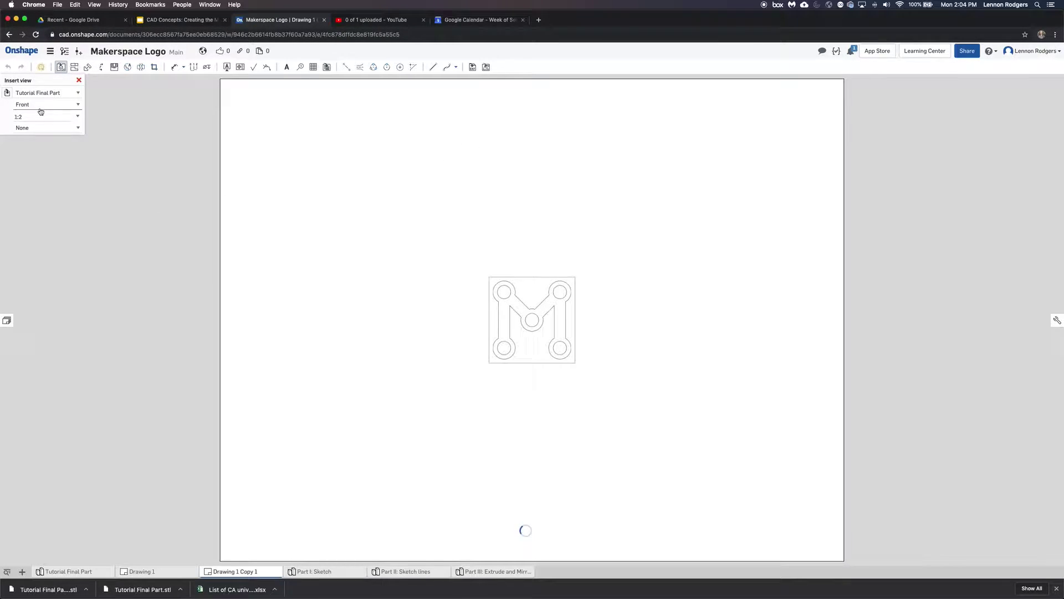
click(78, 116)
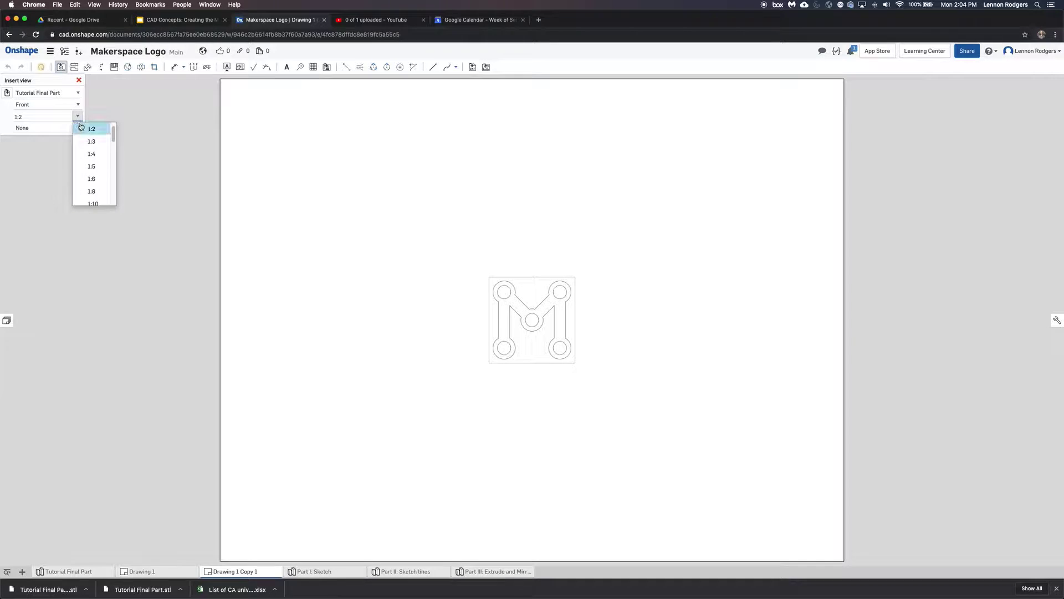
scroll(113, 128, up, 2)
click(103, 128)
click(421, 210)
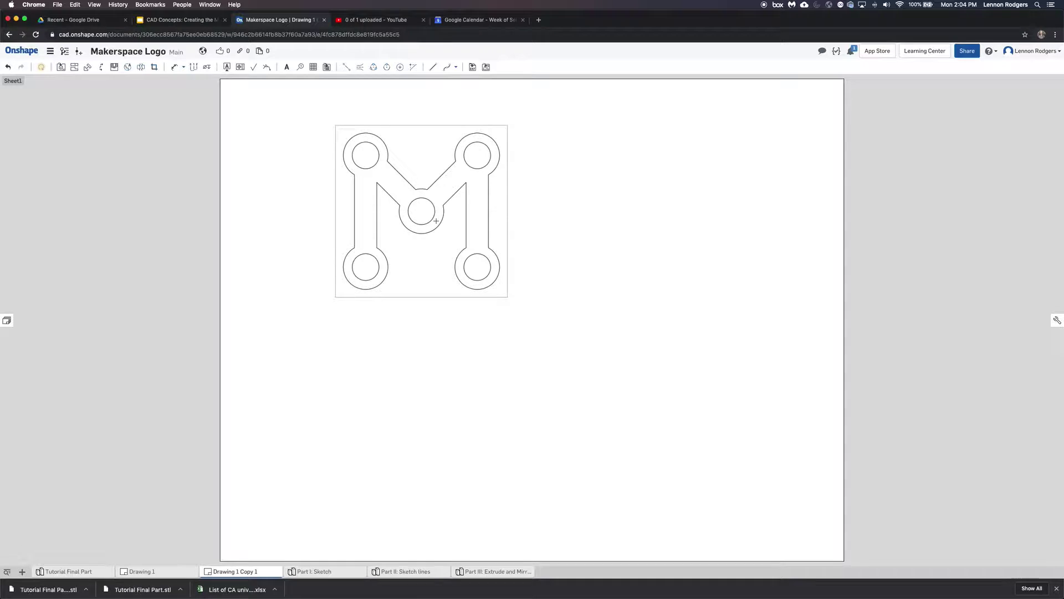
click(574, 269)
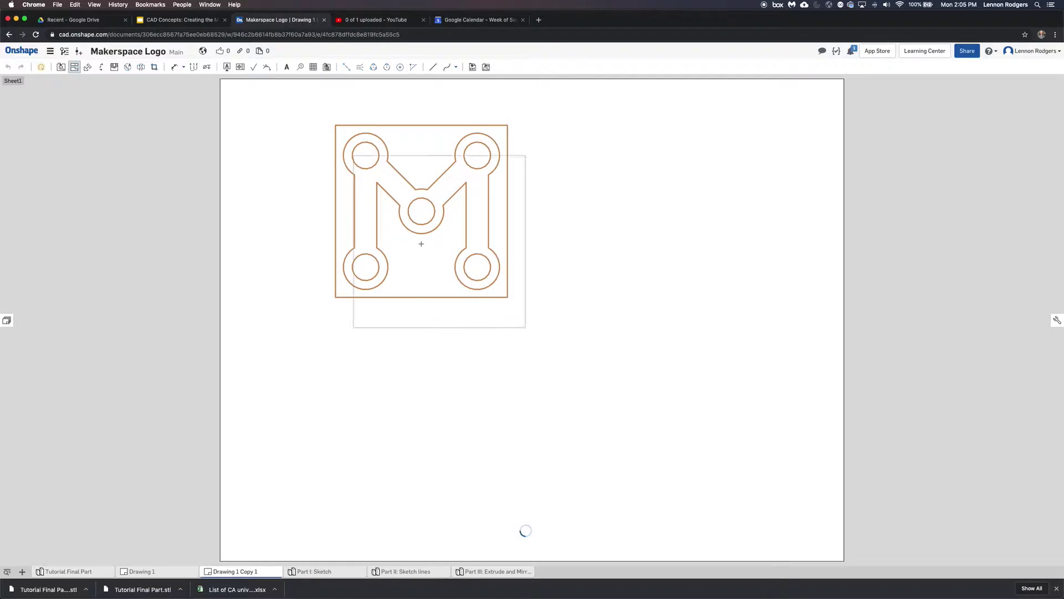
key(Escape)
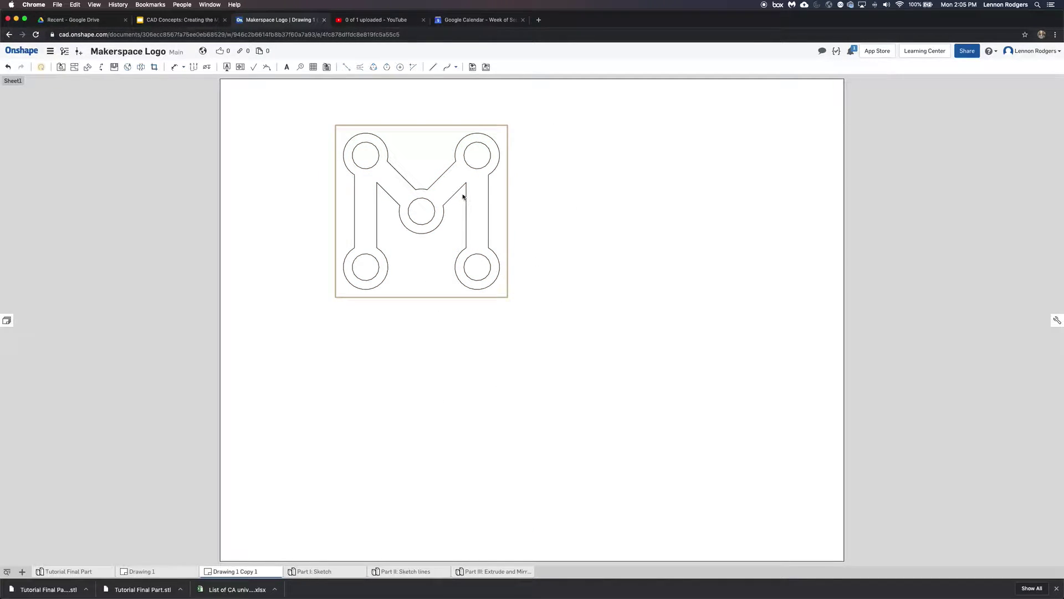
Step: Turn on Sketch 1 in the M logo view through Show/Hide sketches
click(461, 194)
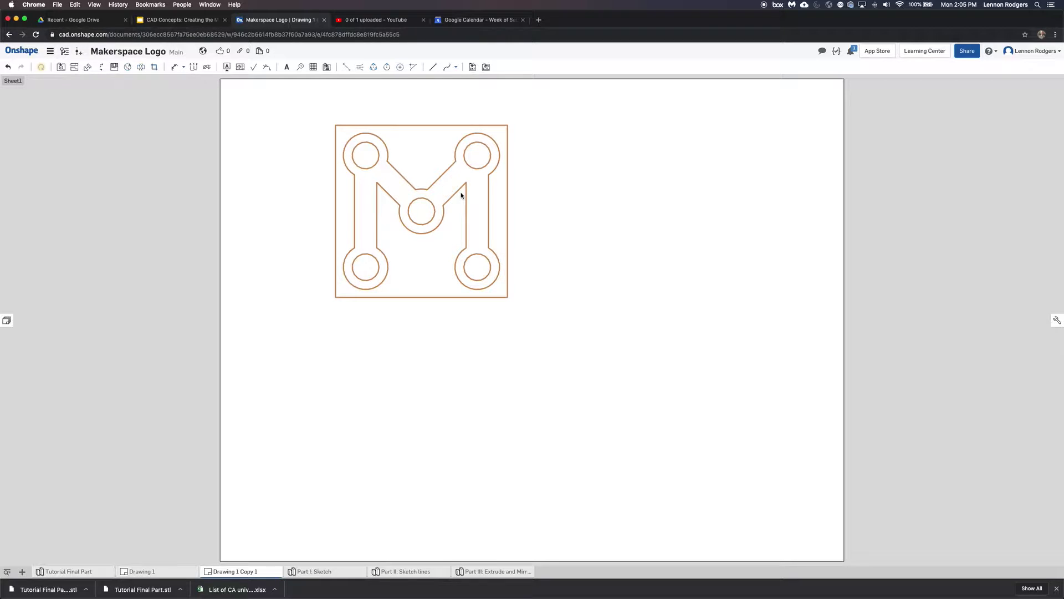
right_click(461, 195)
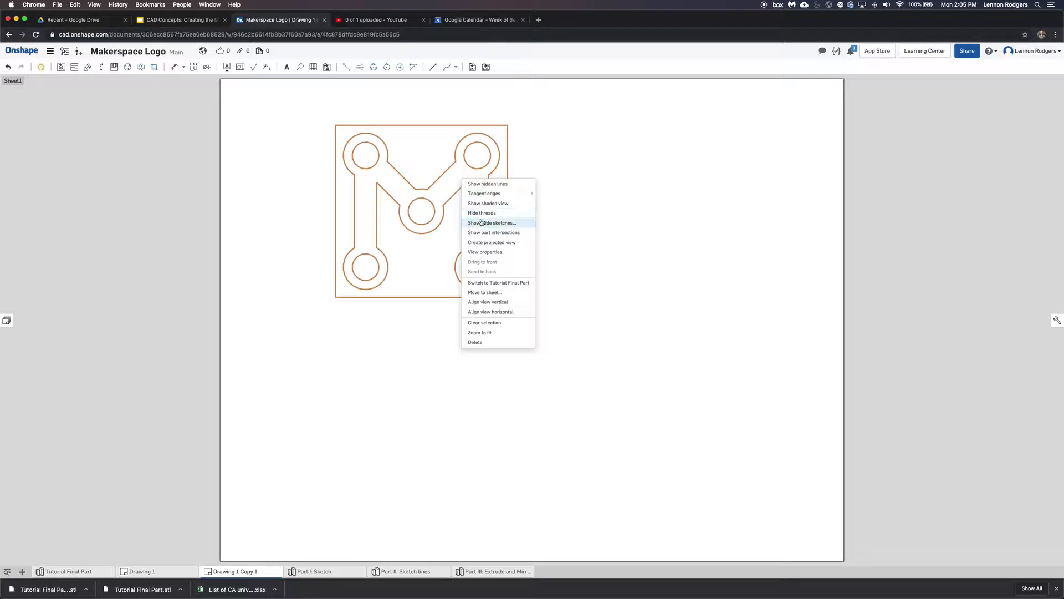
click(461, 198)
right_click(451, 198)
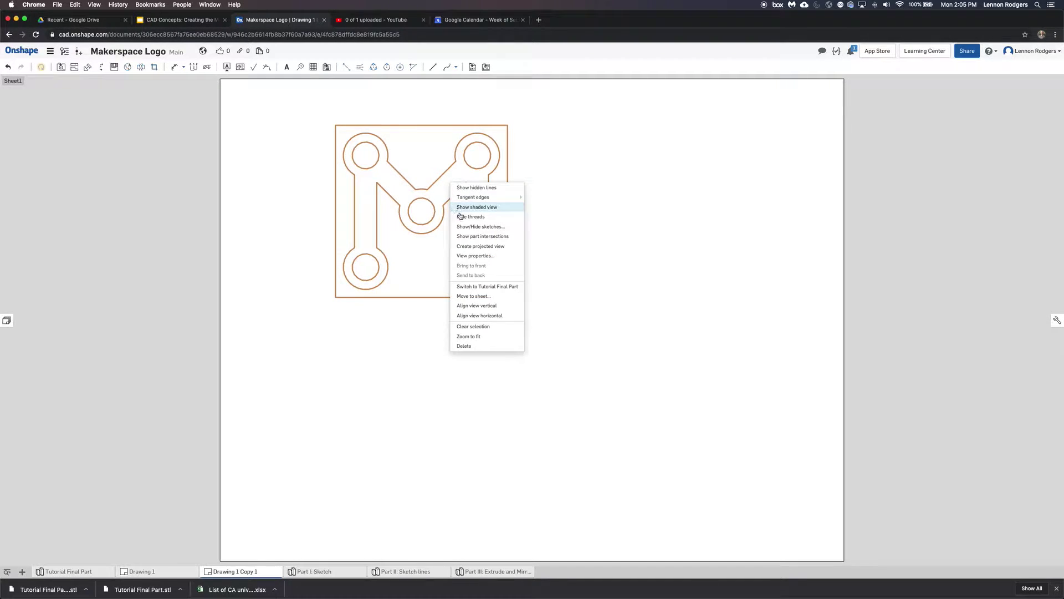
click(475, 226)
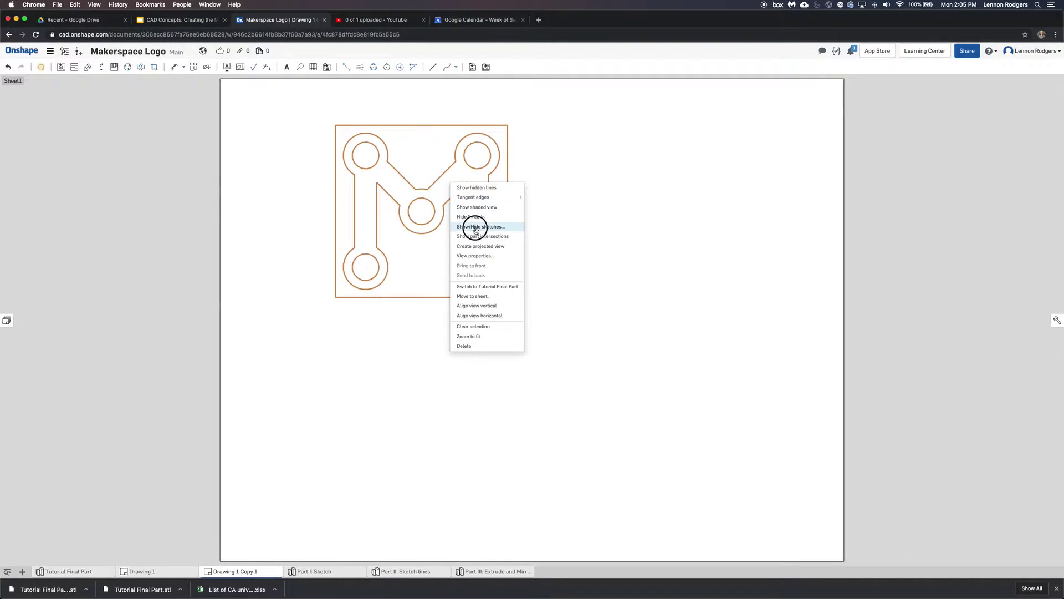
click(54, 152)
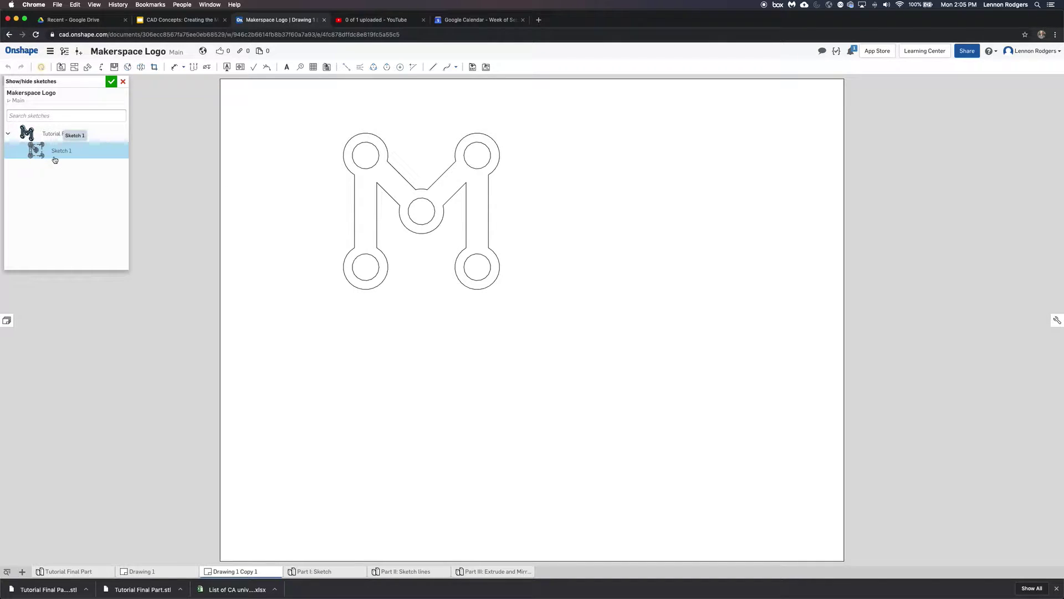
click(111, 82)
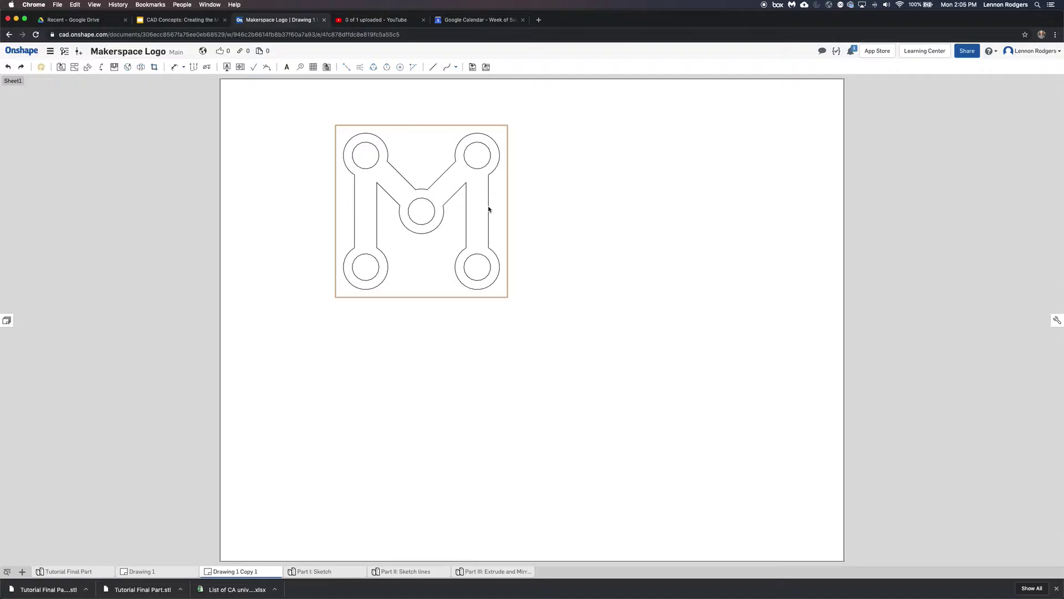
Step: Export Drawing 1 Copy 1 as a black-and-white PDF download
right_click(238, 572)
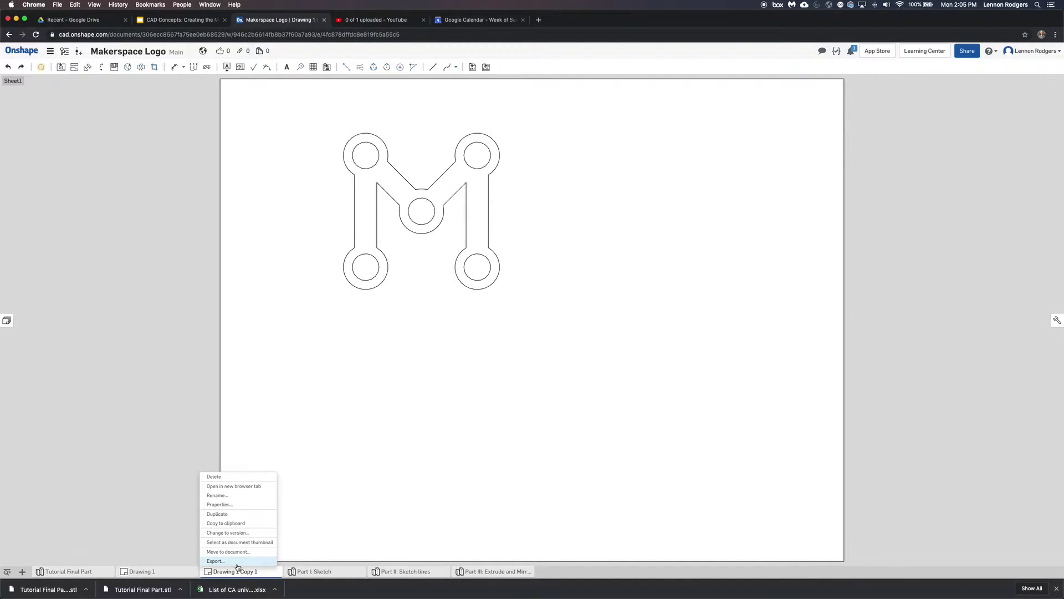
click(222, 563)
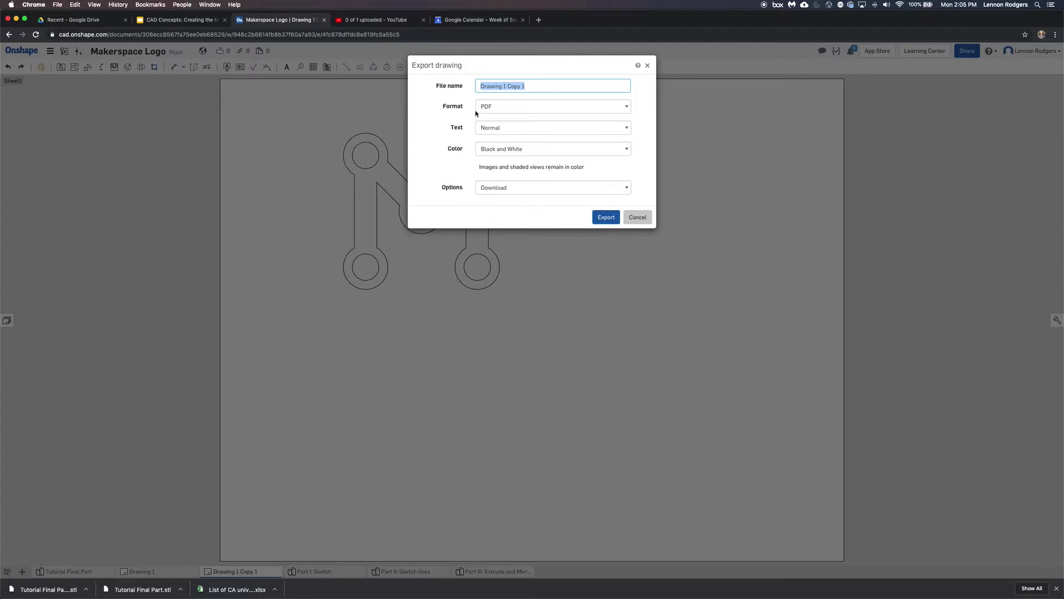
click(485, 108)
click(448, 125)
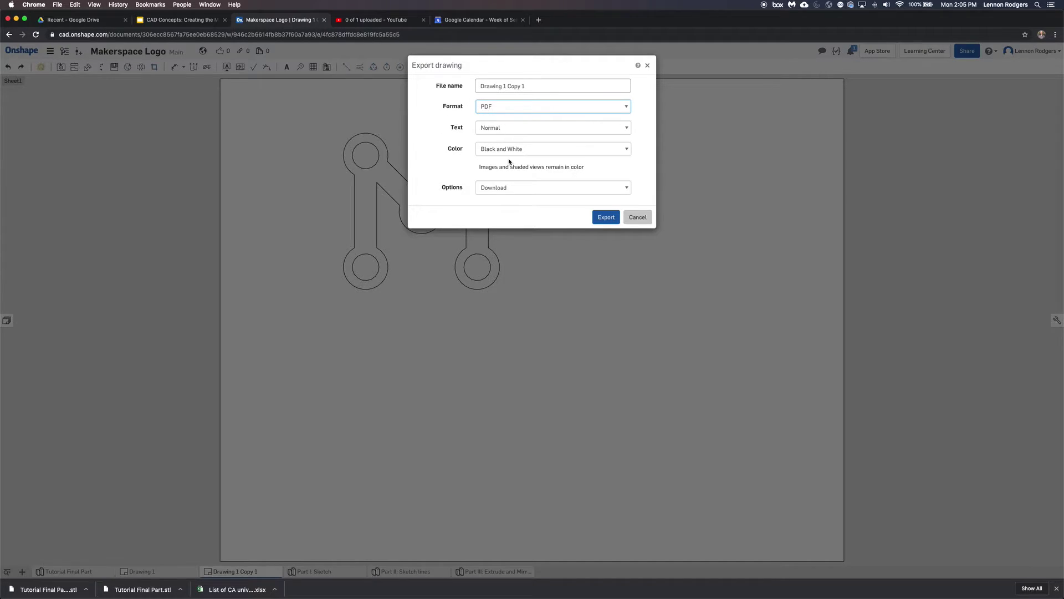
click(604, 218)
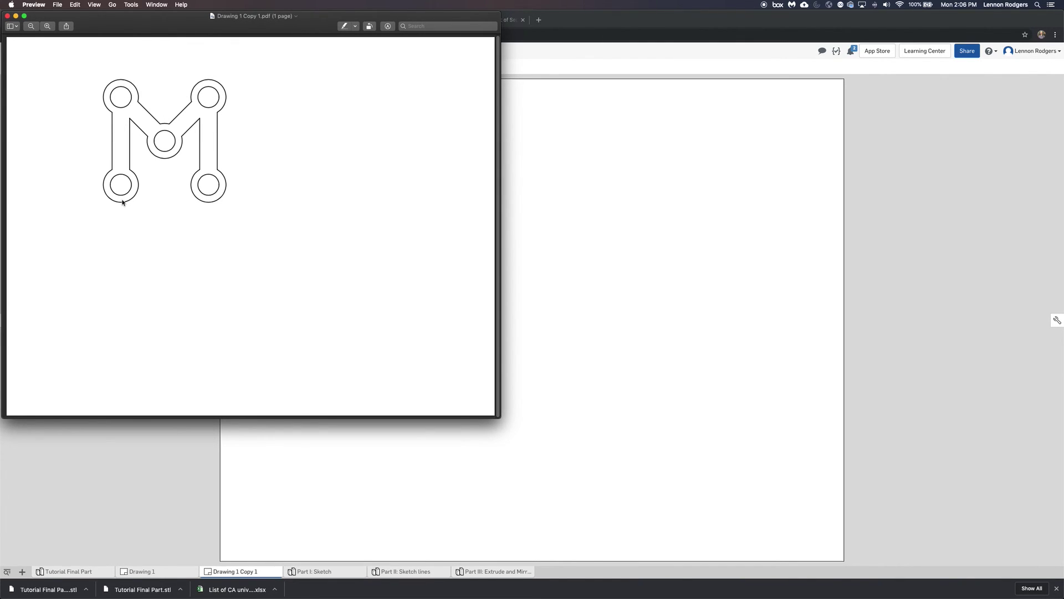
key(super+a)
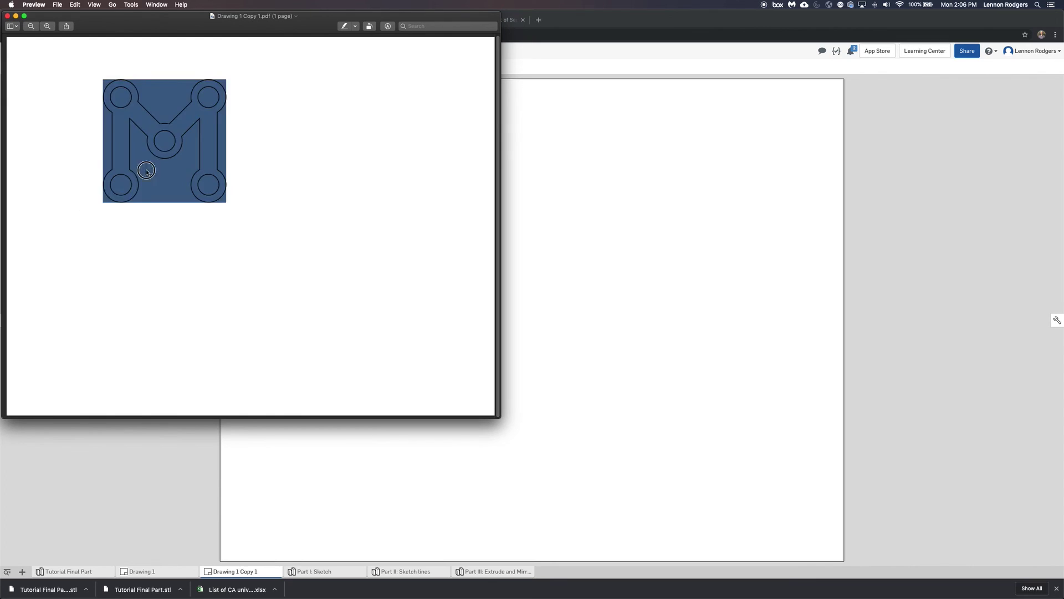
click(214, 100)
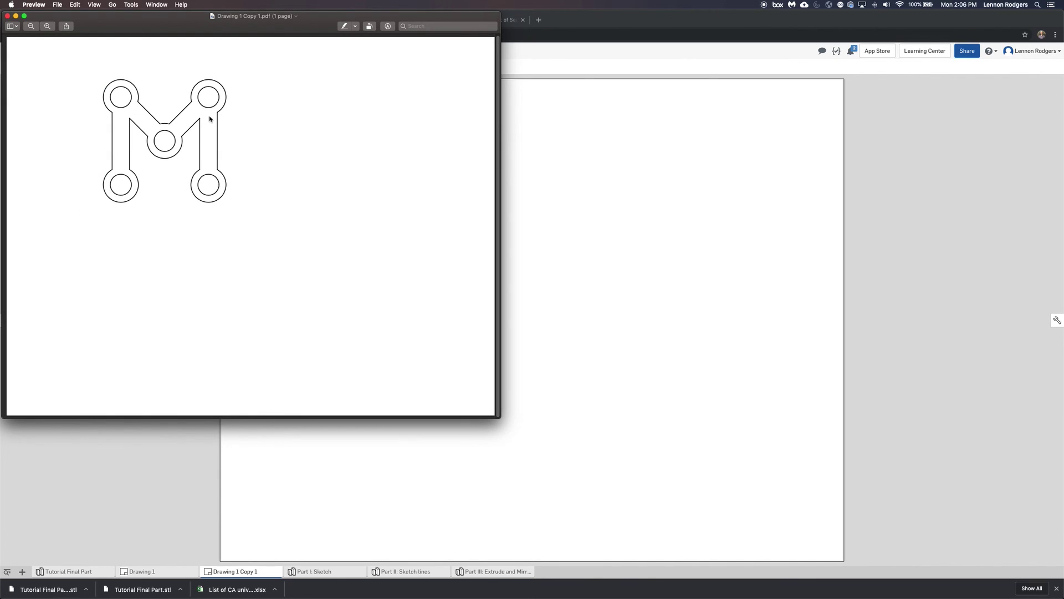